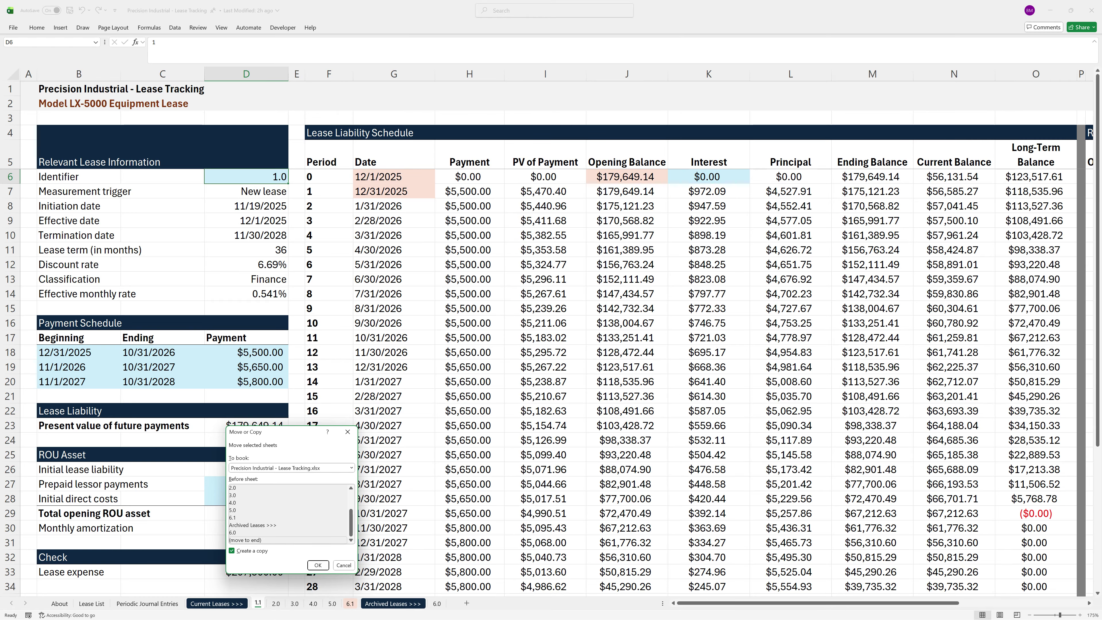
Place a copy of sheet 1.1 at the end of the workbook and rename it 1.0
key(Return)
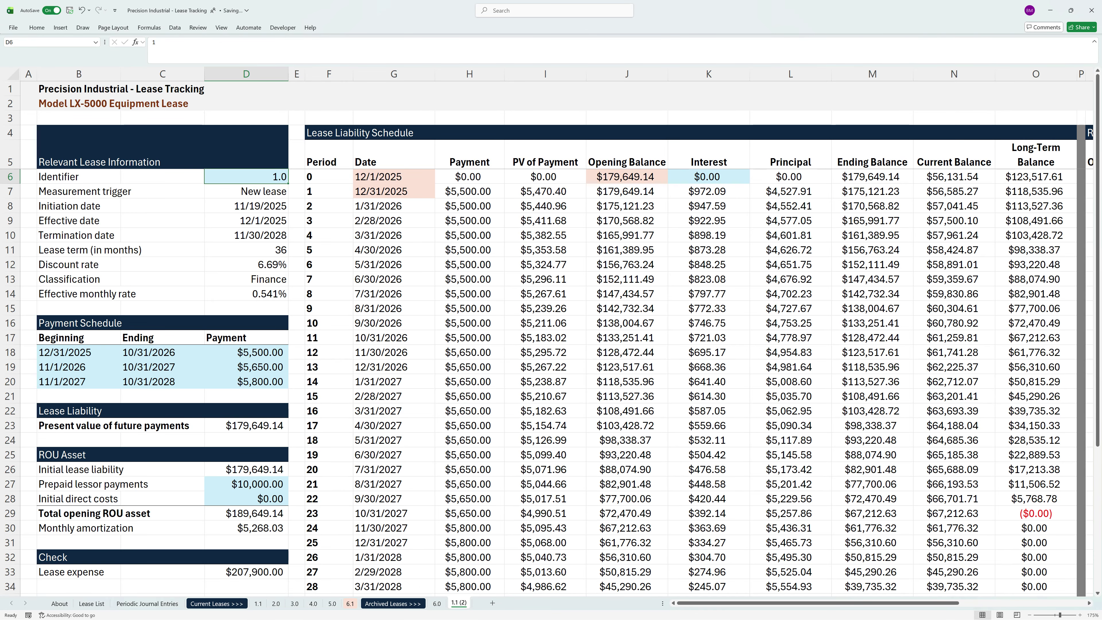
key(alt+o)
text(hr1.0)
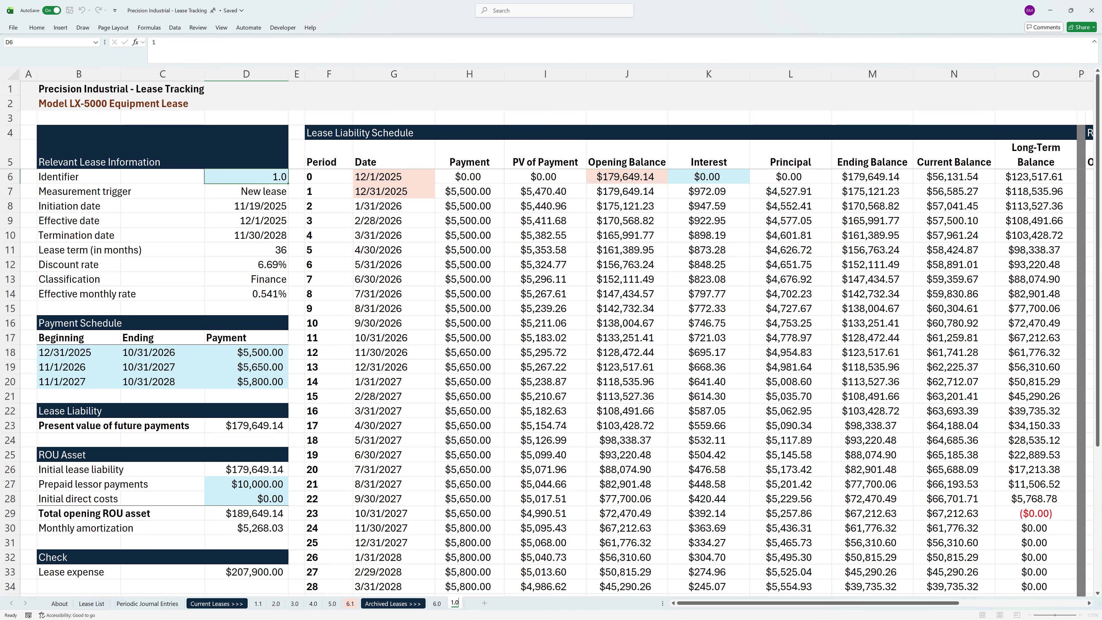
key(Return)
Convert the entire 1.0 sheet from formulas to static values
key(ctrl+Home)
scroll(547, 332, down, 4)
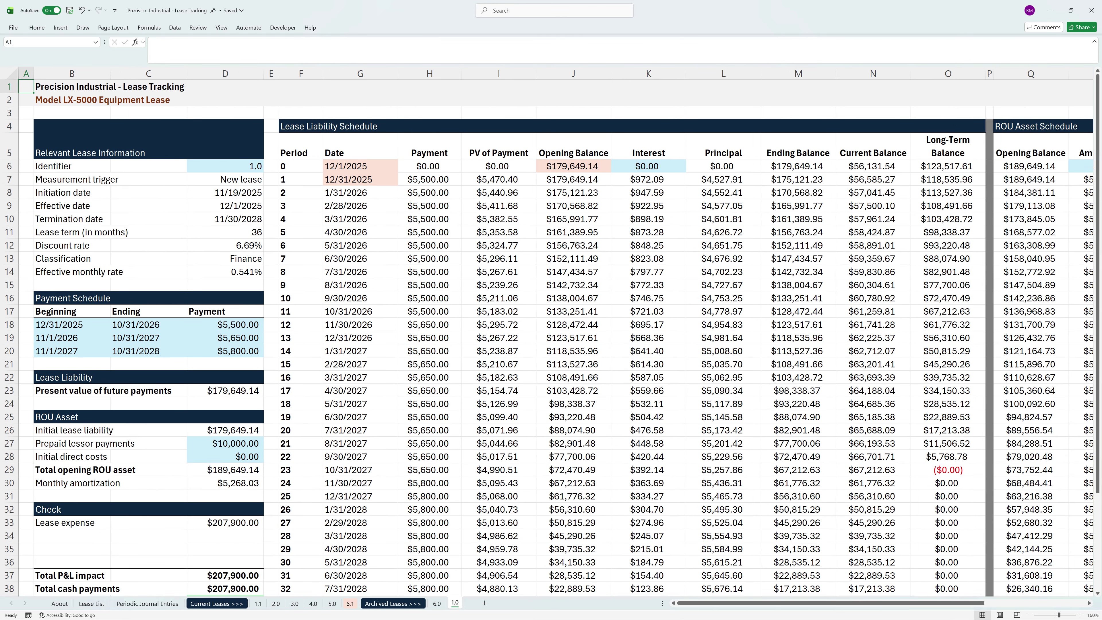
key(ctrl+a)
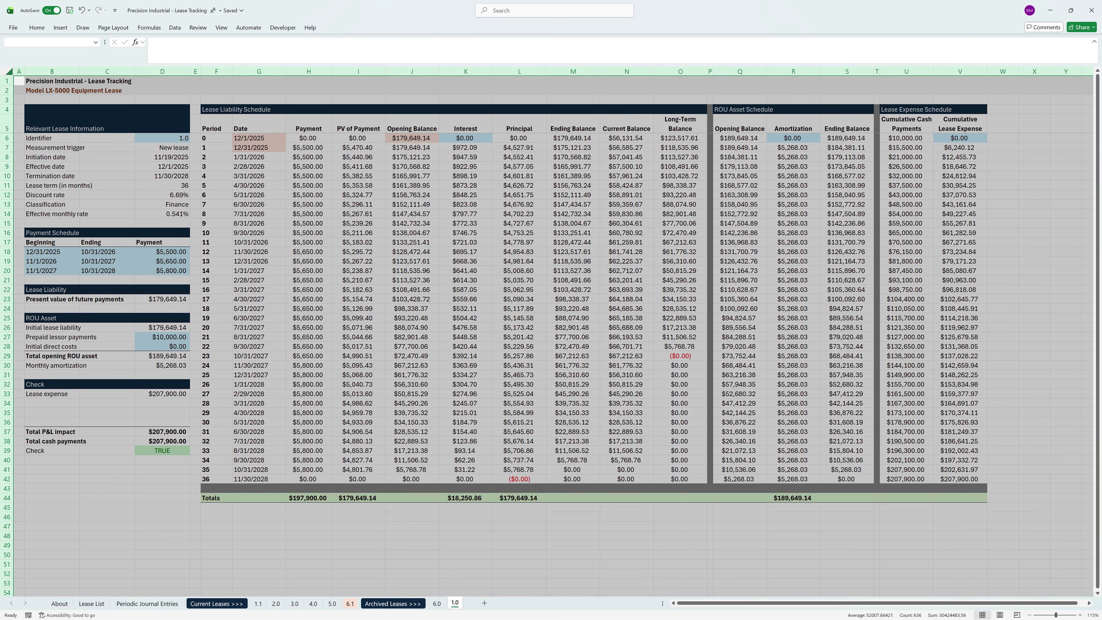
key(ctrl+c)
key(ctrl+alt+v)
key(v)
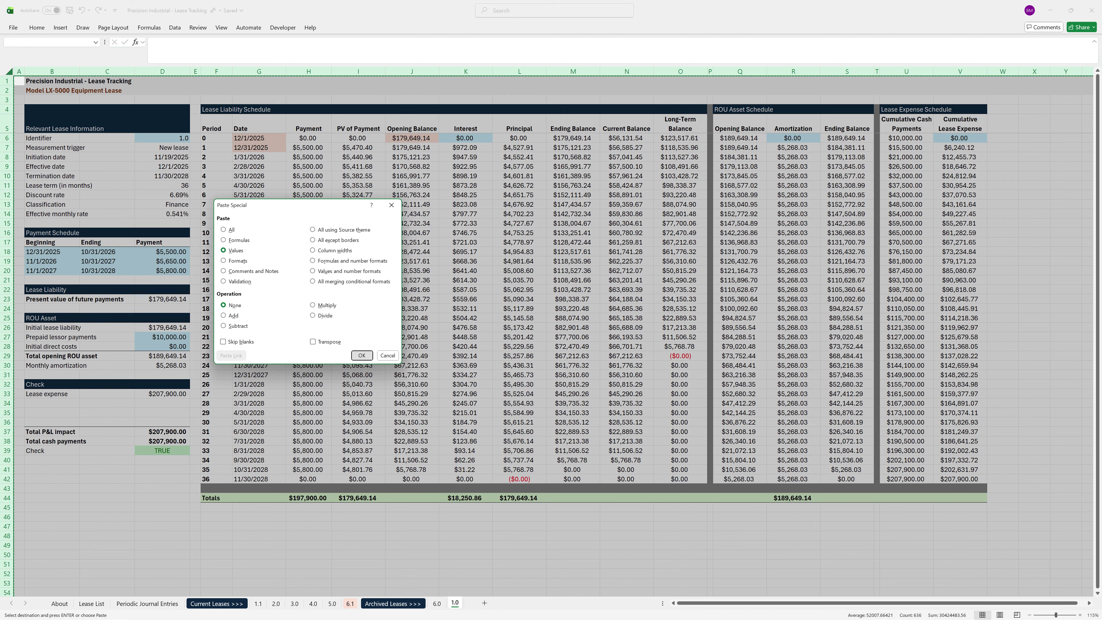
key(Return)
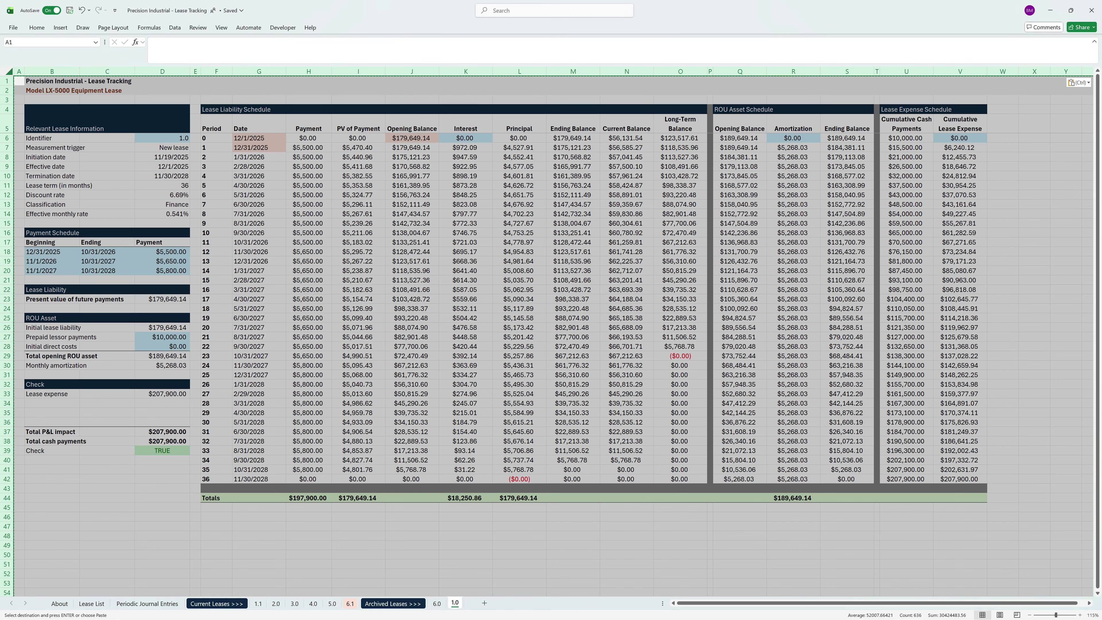
key(Escape)
Highlight the period 5 row across all schedules (F11:V11) on sheet 1.0 with a gold fill
key(Right)
key(Right)
key(Right)
key(Right)
key(Right)
key(Right)
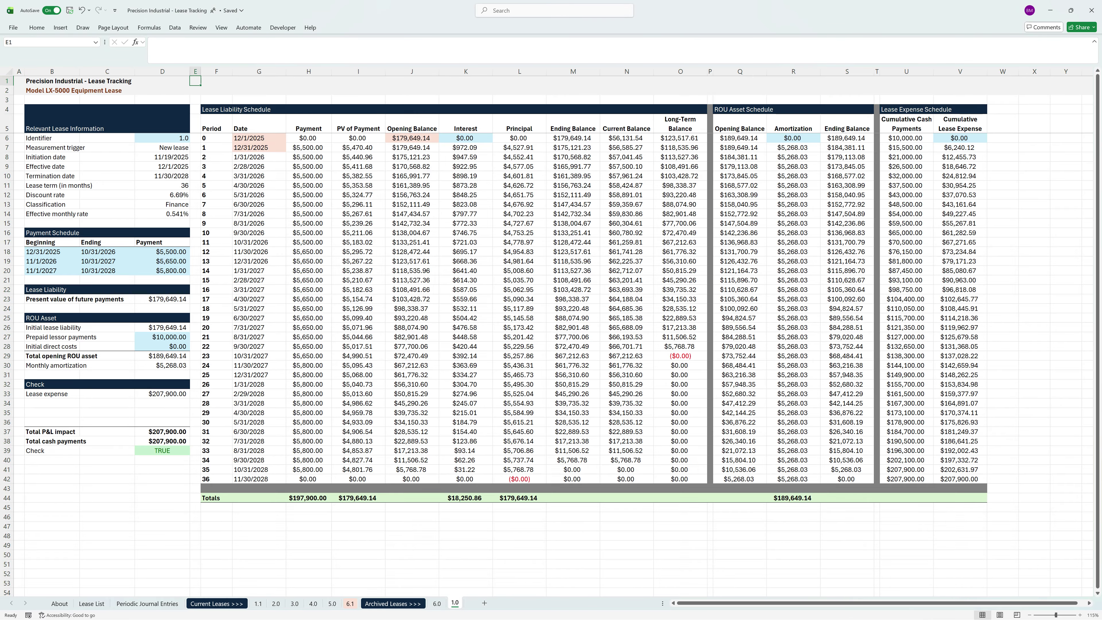
key(Down)
key(Down)
key(Down)
key(Down)
key(Down)
key(Down)
key(Down)
key(Down)
key(Down)
key(Down)
key(Left)
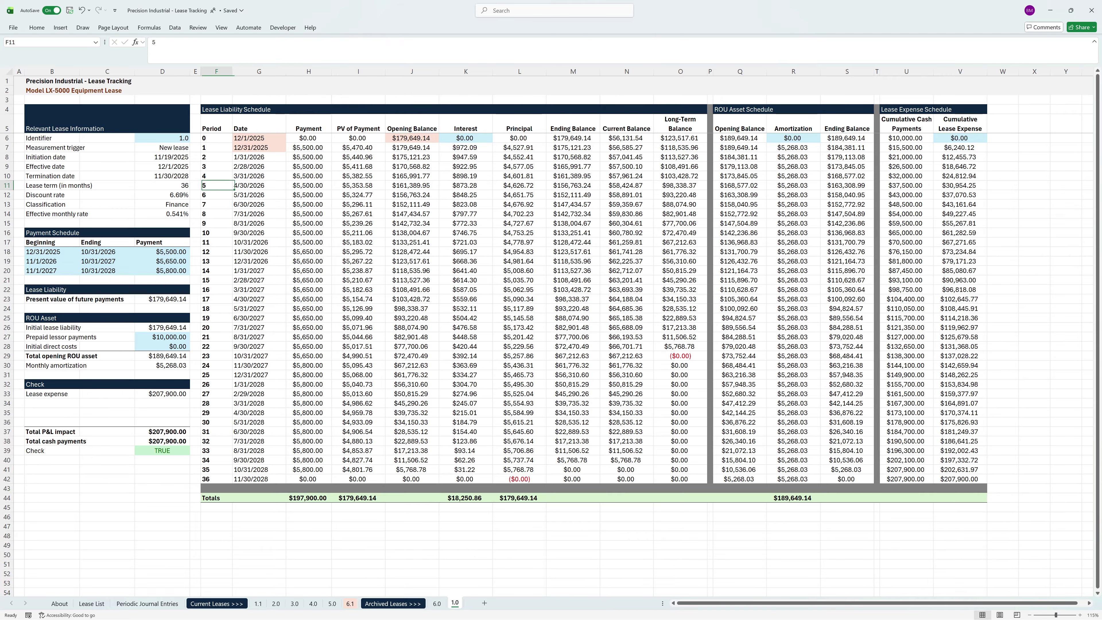
key(ctrl+shift+Right)
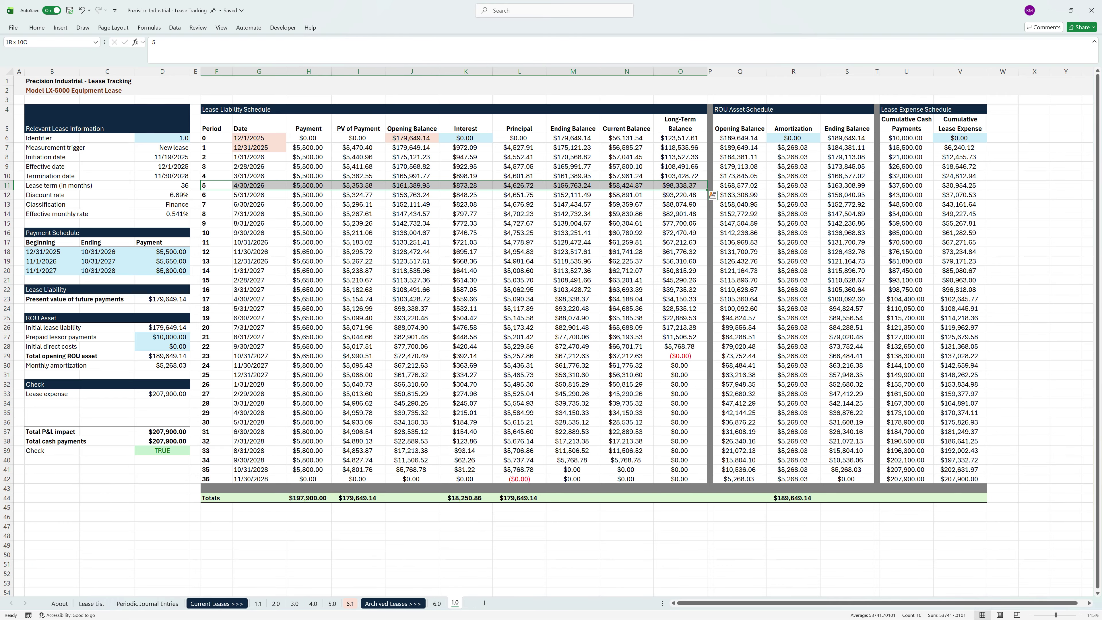
key(ctrl+shift+Right)
key(ctrl+shift+Right)
key(ctrl+shift+Right)
key(ctrl+shift+Right)
key(alt)
key(h)
key(h)
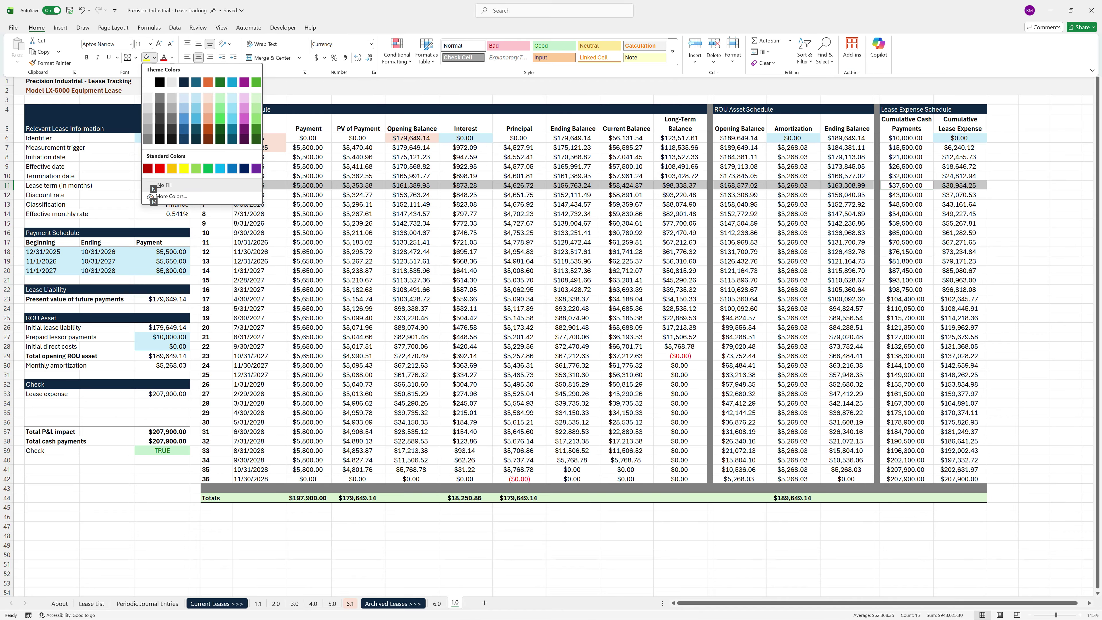
key(Down)
key(Right)
key(Right)
key(Return)
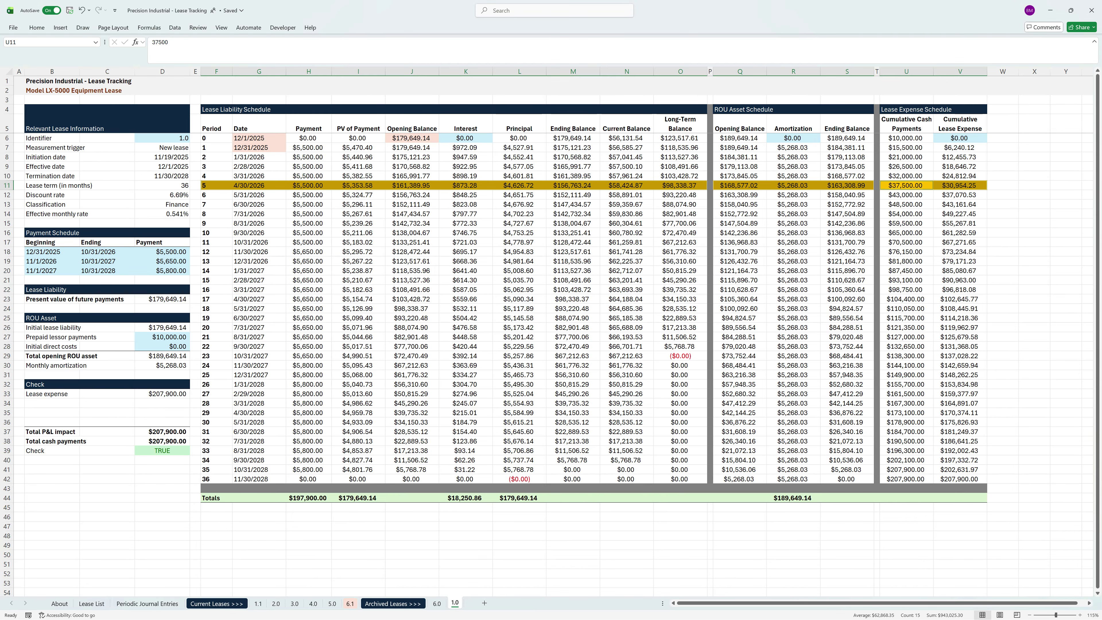
Return to cell A1 on sheet 1.1
key(Down)
key(ctrl+Page_Up)
key(ctrl+Page_Up)
key(ctrl+Page_Up)
key(ctrl+Page_Up)
key(ctrl+Page_Up)
key(ctrl+Page_Up)
key(ctrl+Page_Up)
key(ctrl+Page_Up)
key(ctrl+Up)
key(ctrl+Left)
key(ctrl+Left)
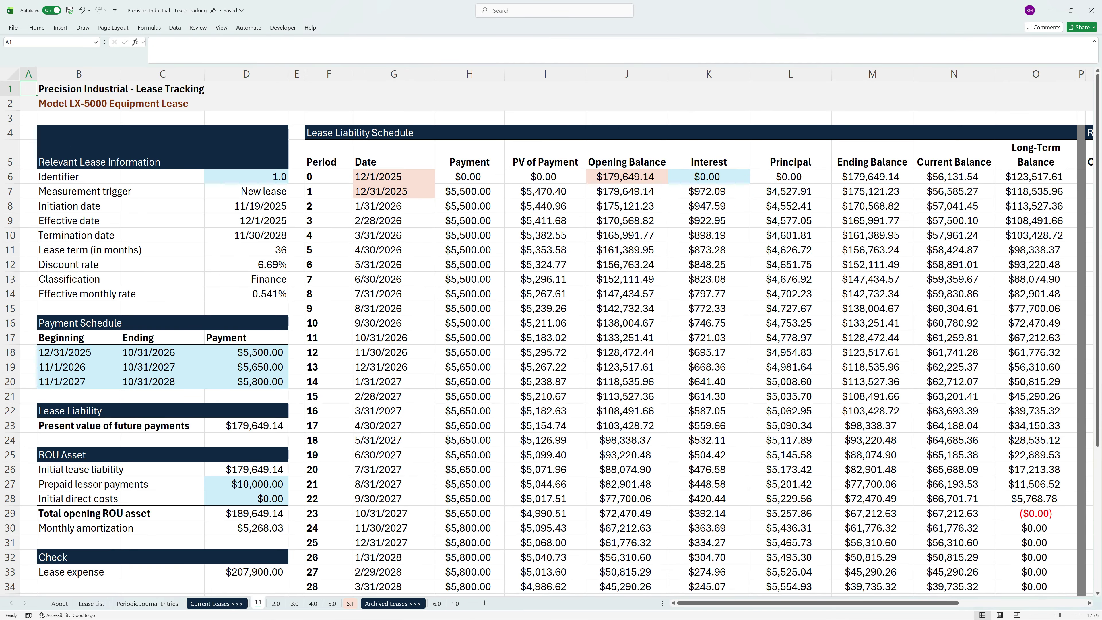
Convert the period 0 to 5 rows across all schedules (F6:V11) to static values, skipping blanks
key(ctrl+alt+minus)
key(ctrl+alt+minus)
key(ctrl+alt+minus)
key(ctrl+alt+minus)
key(Right)
key(Right)
key(Right)
key(Right)
key(Right)
key(ctrl+Down)
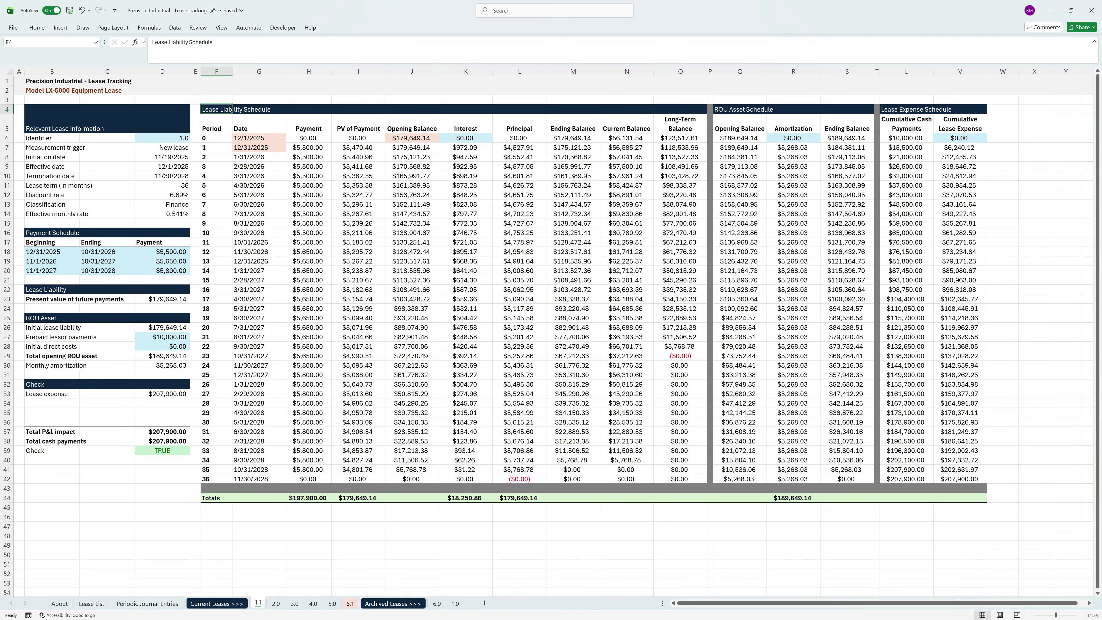
key(Down)
key(Down)
key(shift+Down)
key(shift+Down)
key(shift+Down)
key(shift+Down)
key(shift+Down)
key(ctrl+shift+Right)
key(ctrl+shift+Right)
key(ctrl+shift+Right)
key(ctrl+shift+Right)
key(ctrl+shift+Right)
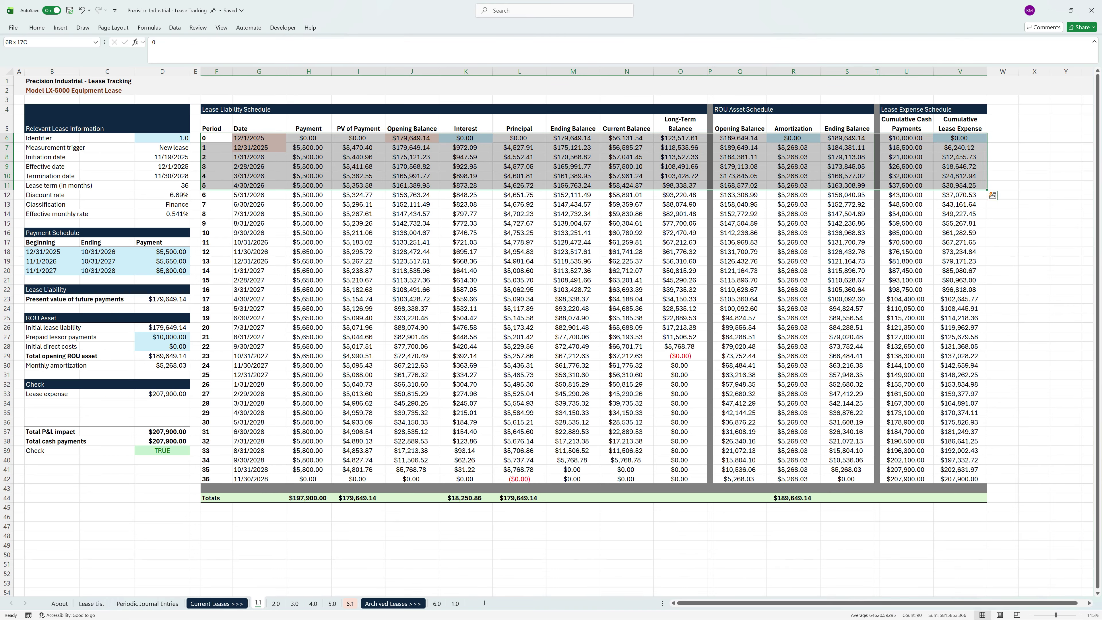
key(ctrl+c)
key(ctrl+alt+v)
key(v)
key(b)
key(Return)
key(Escape)
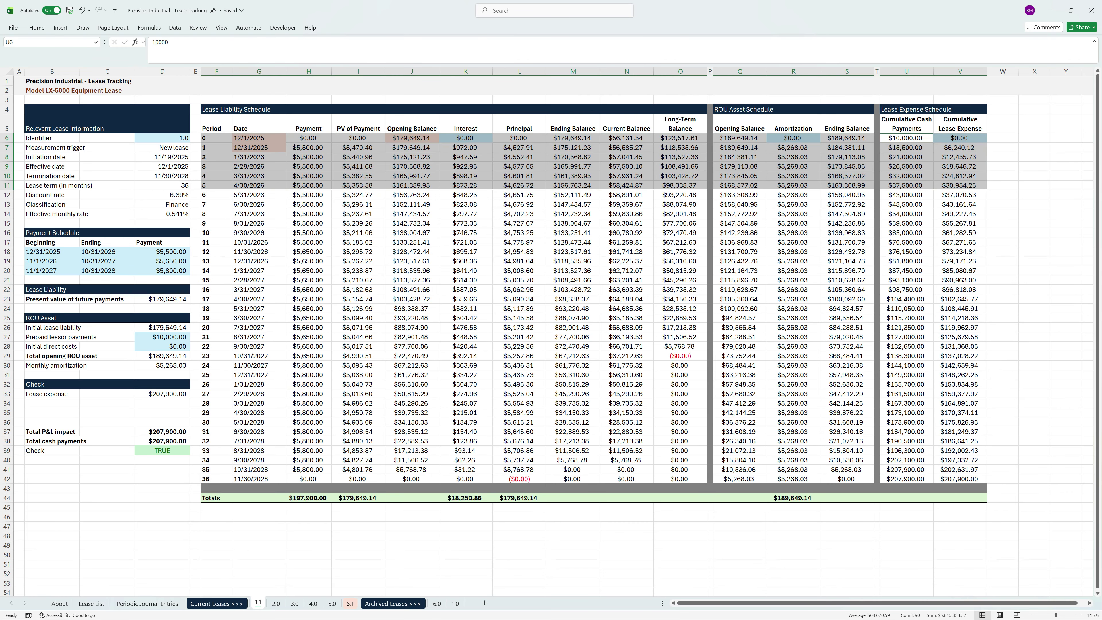
Shade the period 0 to 5 rows (F6:V11) with a light gray fill
key(alt+h)
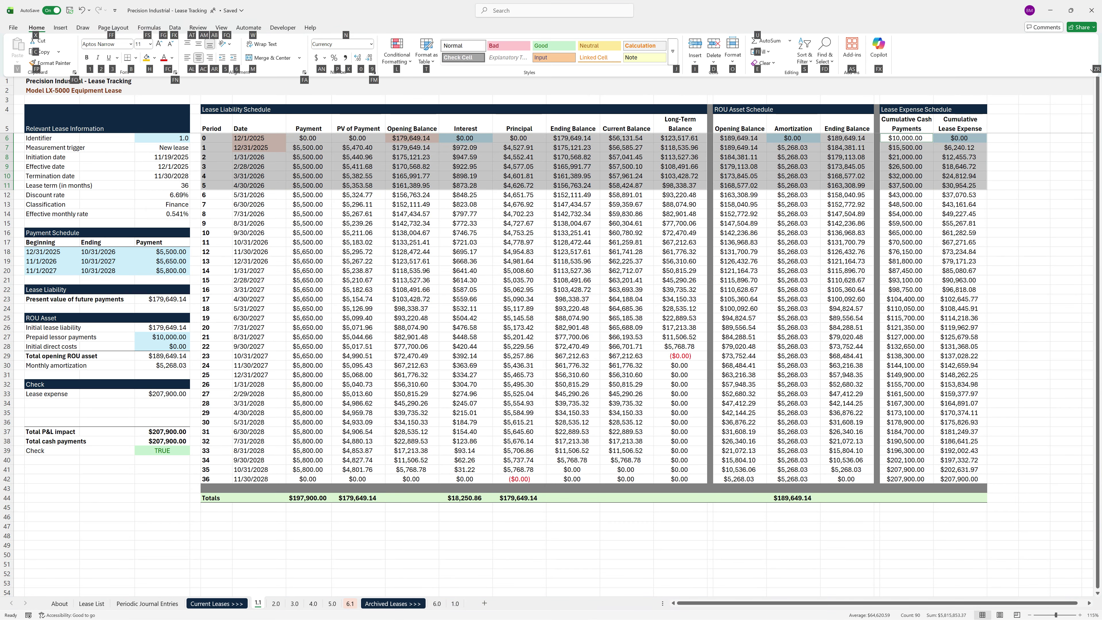
key(h)
key(Down)
key(Return)
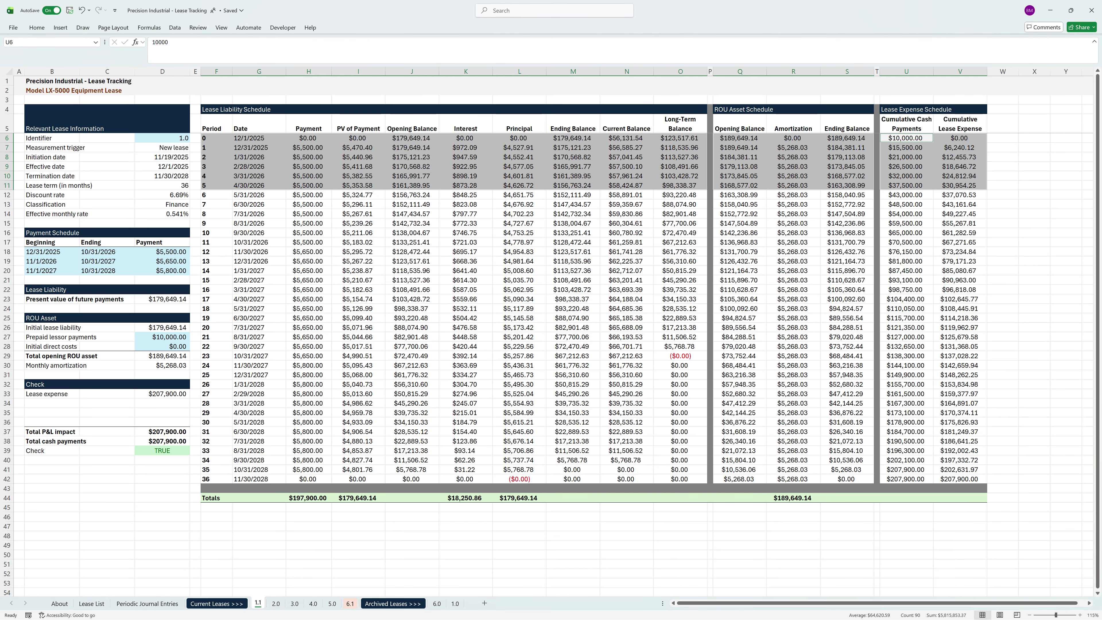
Highlight the period 5 row across all schedules (F11:V11) on sheet 1.1 with a gold fill
click(906, 185)
key(ctrl+Left)
key(ctrl+Left)
key(ctrl+Left)
key(ctrl+Left)
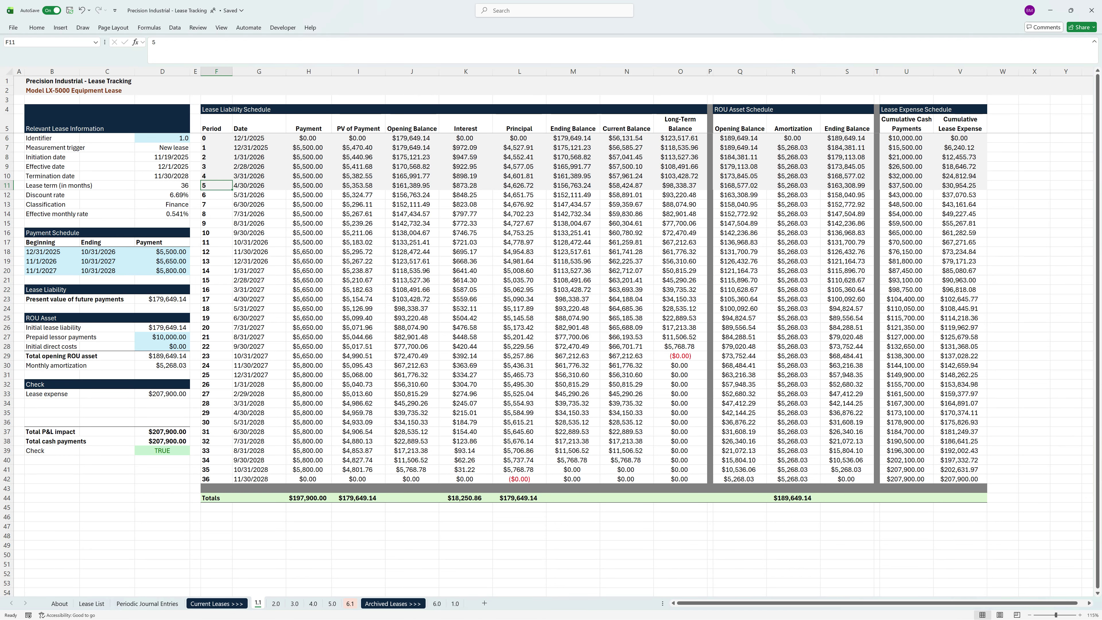
key(ctrl+shift+Right)
key(ctrl+shift+Right)
key(ctrl+shift+Right)
key(ctrl+shift+Right)
key(ctrl+shift+Right)
key(alt+h)
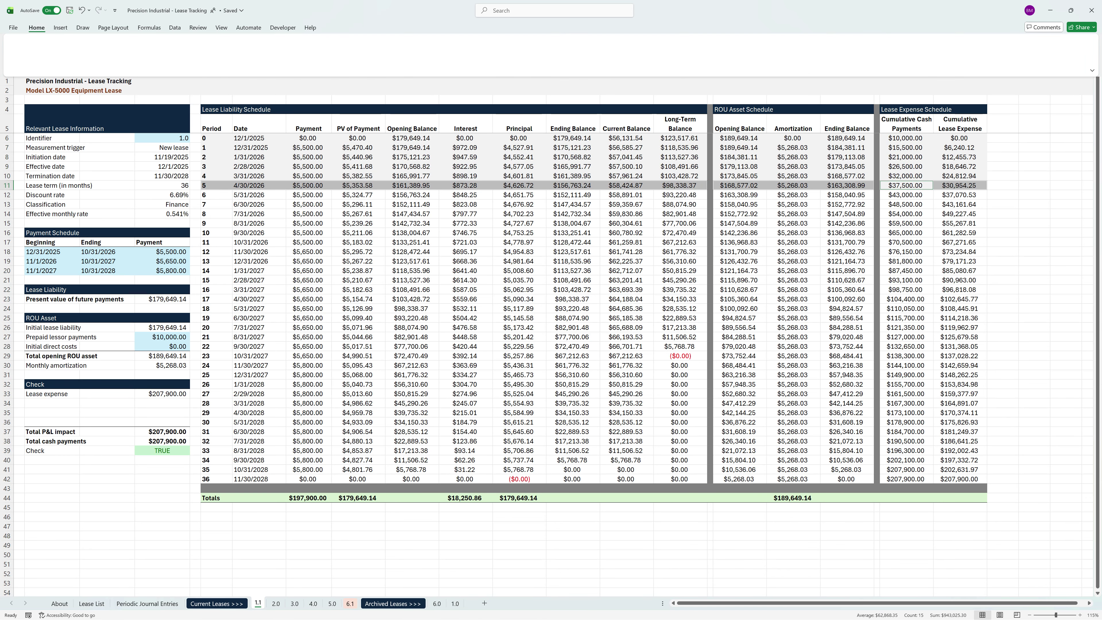
key(h)
key(Down)
key(Down)
key(Down)
key(Down)
key(Down)
key(Down)
key(Down)
key(Right)
key(Right)
key(Return)
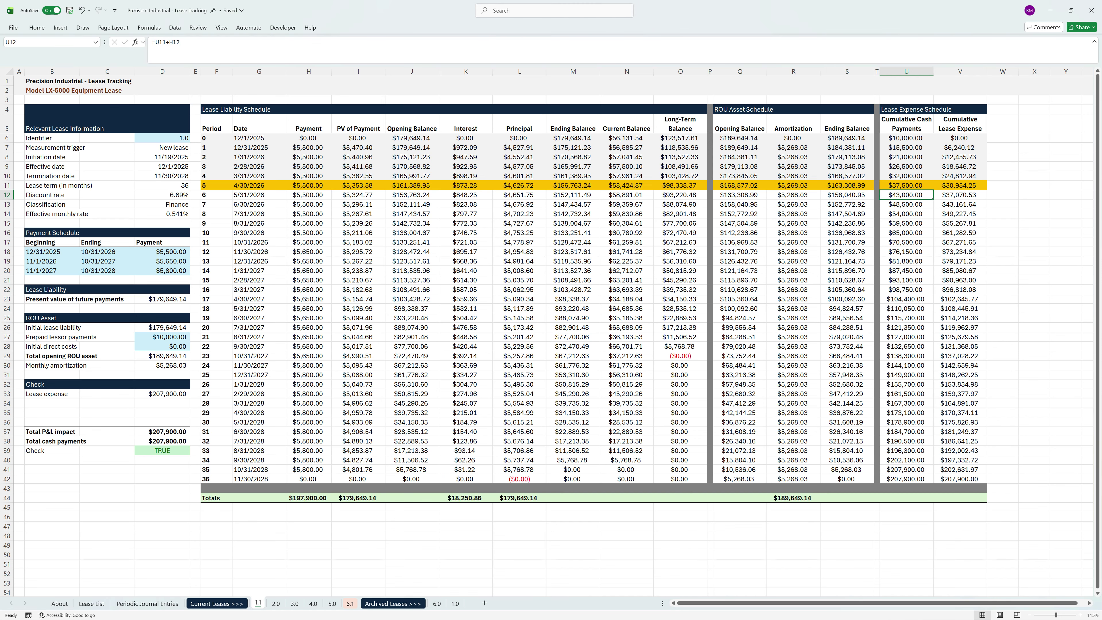
Insert blank cells across all schedules at the period 6 row (F12:V12), shifting the existing cells down
key(Down)
key(ctrl+shift+Right)
key(ctrl+shift+Right)
key(ctrl+shift+Right)
key(ctrl+shift+Right)
key(ctrl+shift+Right)
key(ctrl+shift+plus)
key(Down)
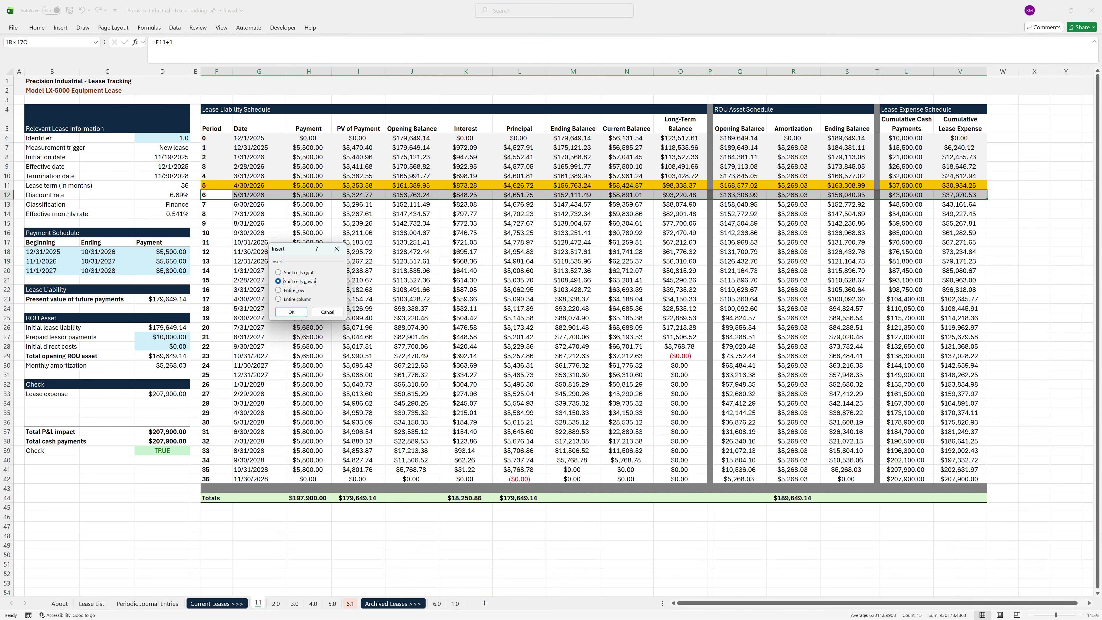
key(Return)
Fill the inserted blank cells F12:V12 with dark gray as a divider
key(alt+h)
key(h)
key(Down)
key(Down)
key(Down)
key(Down)
key(Down)
key(Down)
key(Return)
key(Down)
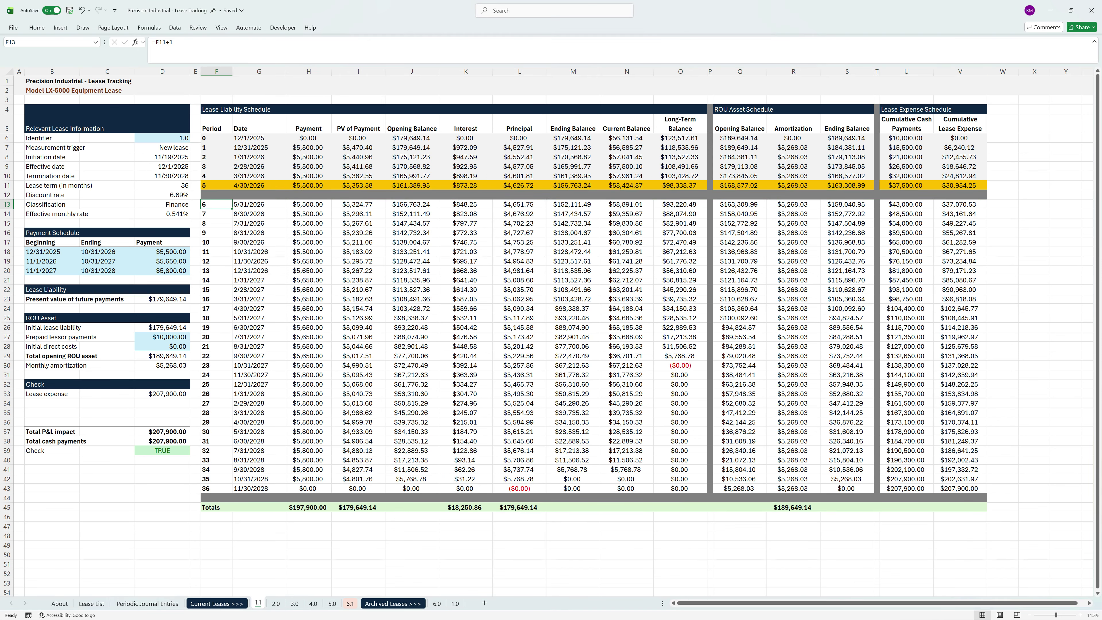
Restart the period numbering below the divider by entering 0 in F13
key(ctrl+alt+equal)
key(ctrl+alt+equal)
key(ctrl+alt+equal)
key(ctrl+alt+equal)
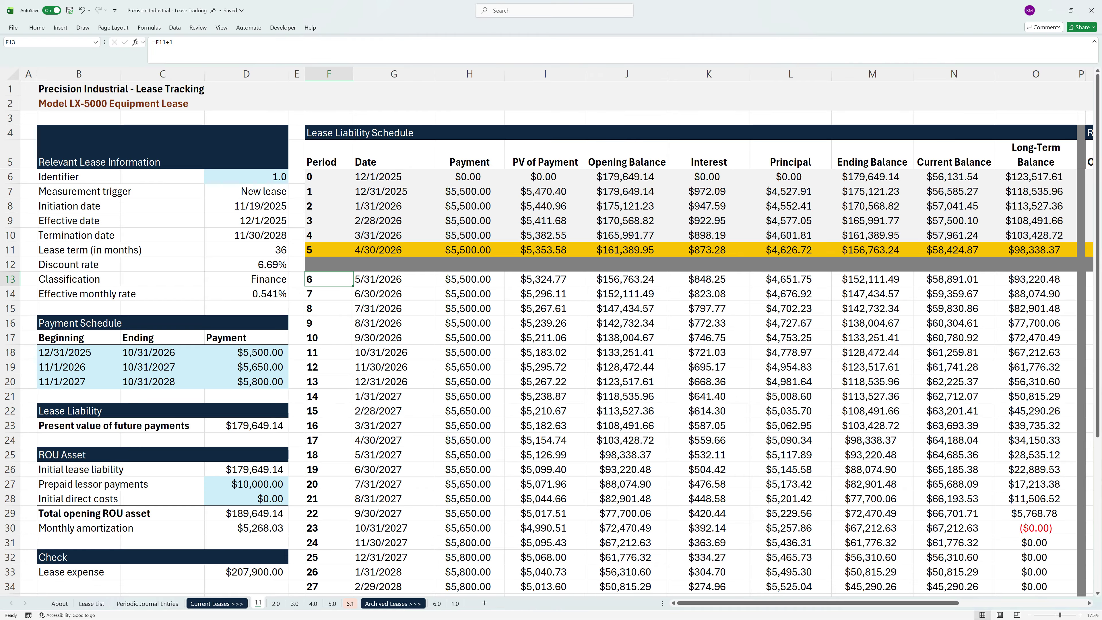
text(0)
key(Return)
Link the restarted period 0 date in G13 to the effective date with =D9
key(Up)
key(Right)
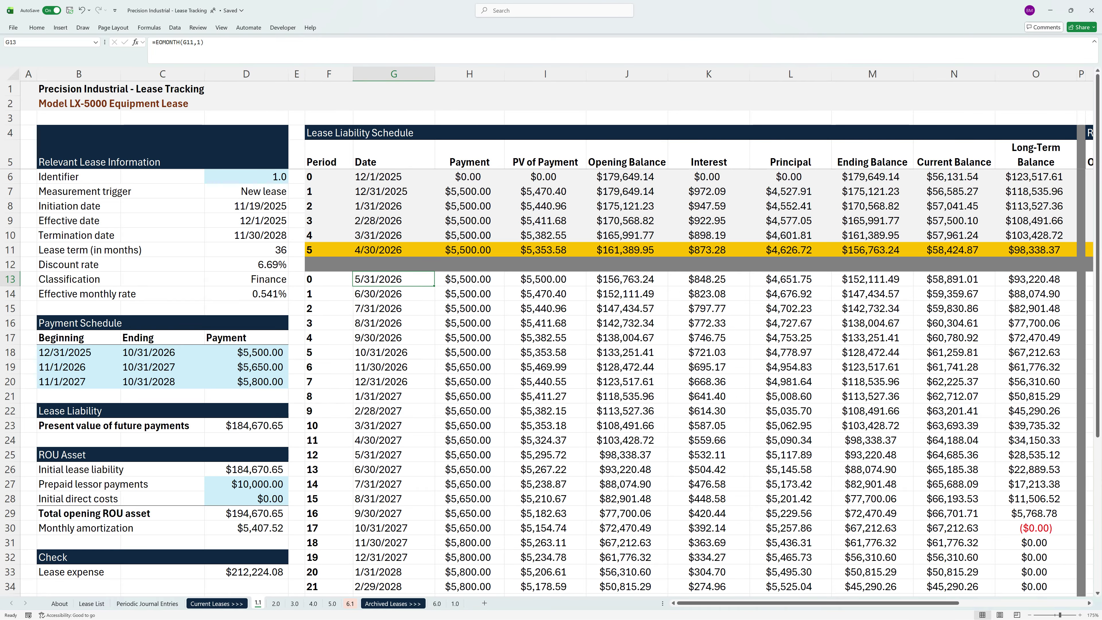
text(=D9)
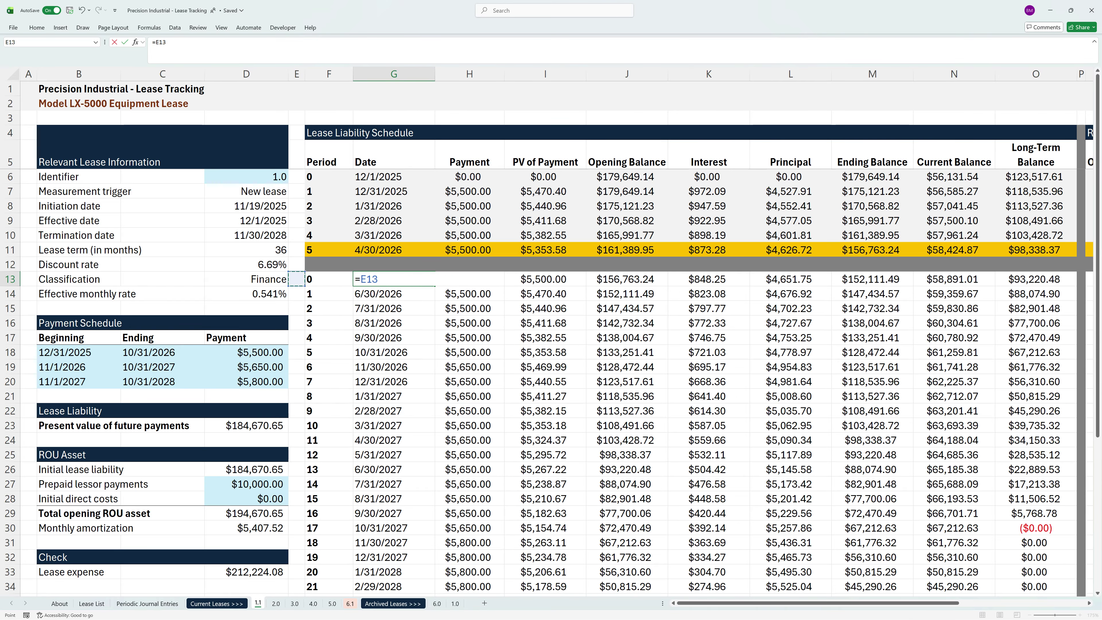
key(ctrl+Return)
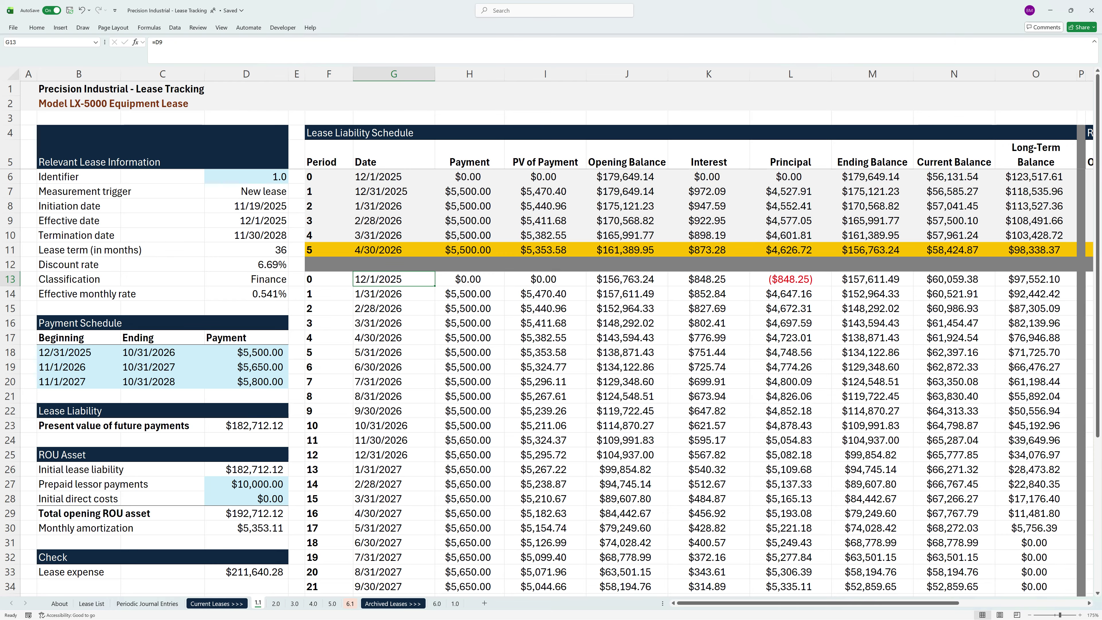
Set the restarted period 1 date in G14 to the month end of period 0 with =EOMONTH(G13,0)
key(Down)
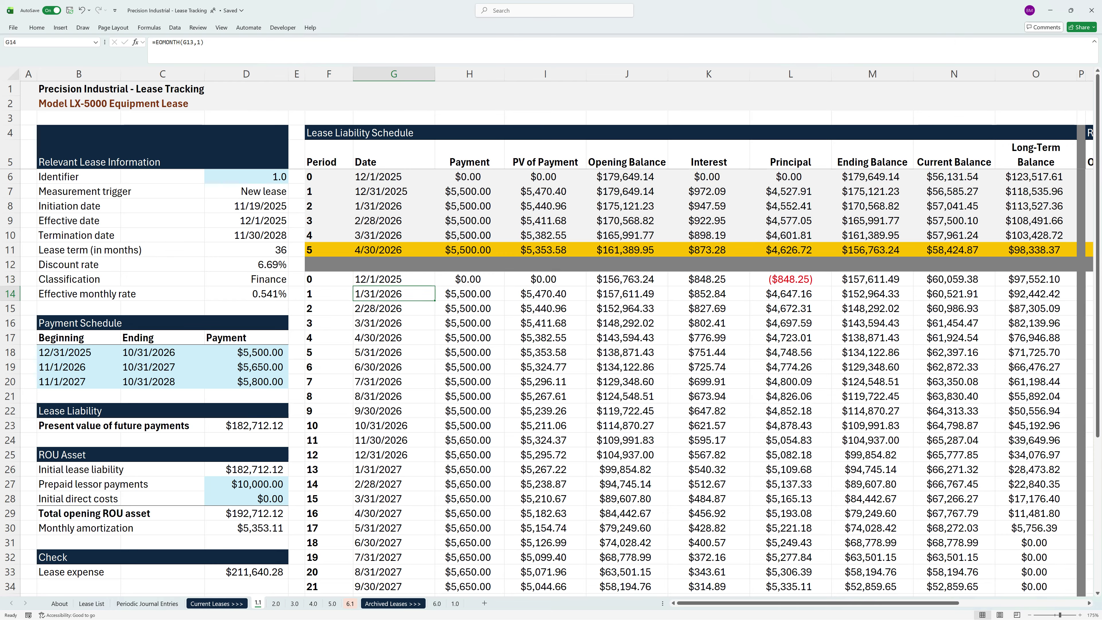
text(=EOMONTH()
key(Up)
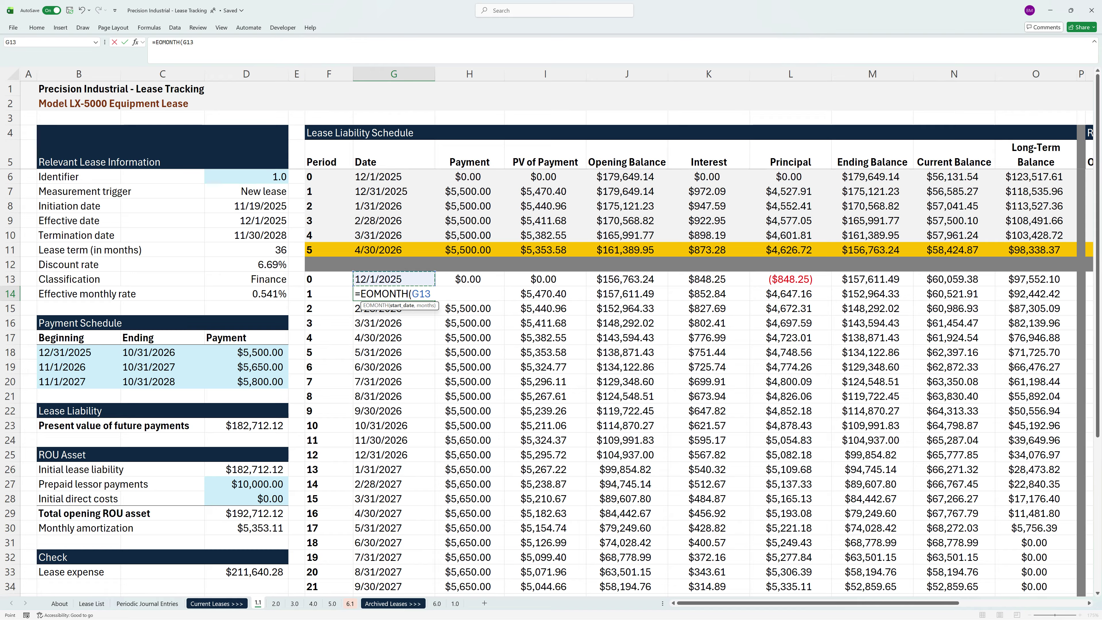
text(,0)
key(ctrl+Return)
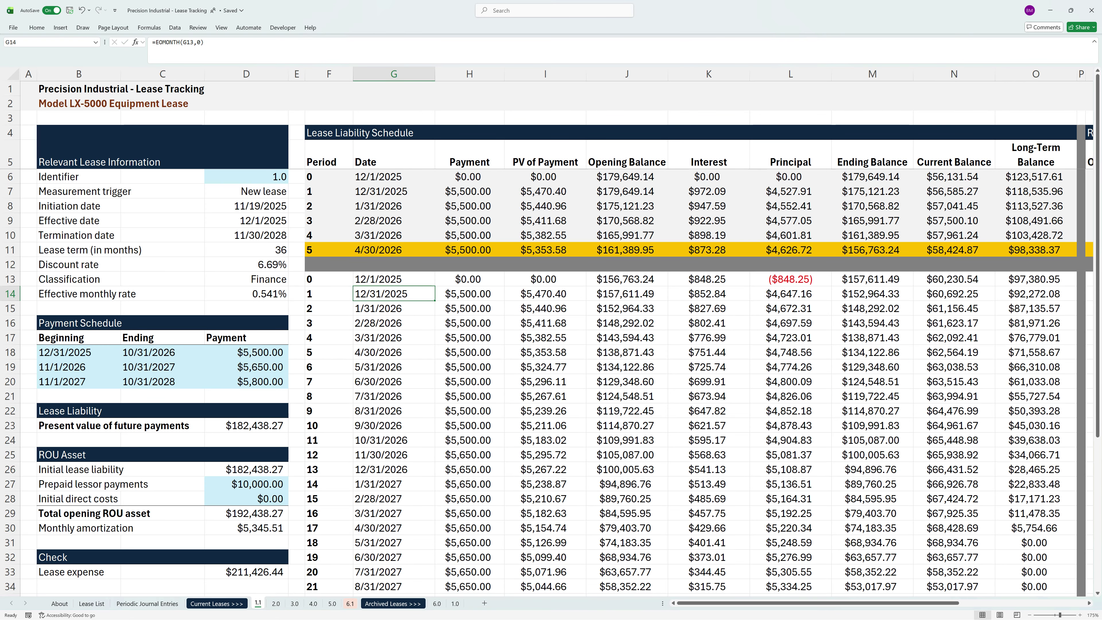
Set the restarted period 0 and 1 dates (G13:G14) to no fill
key(Up)
key(shift+Down)
key(alt+h)
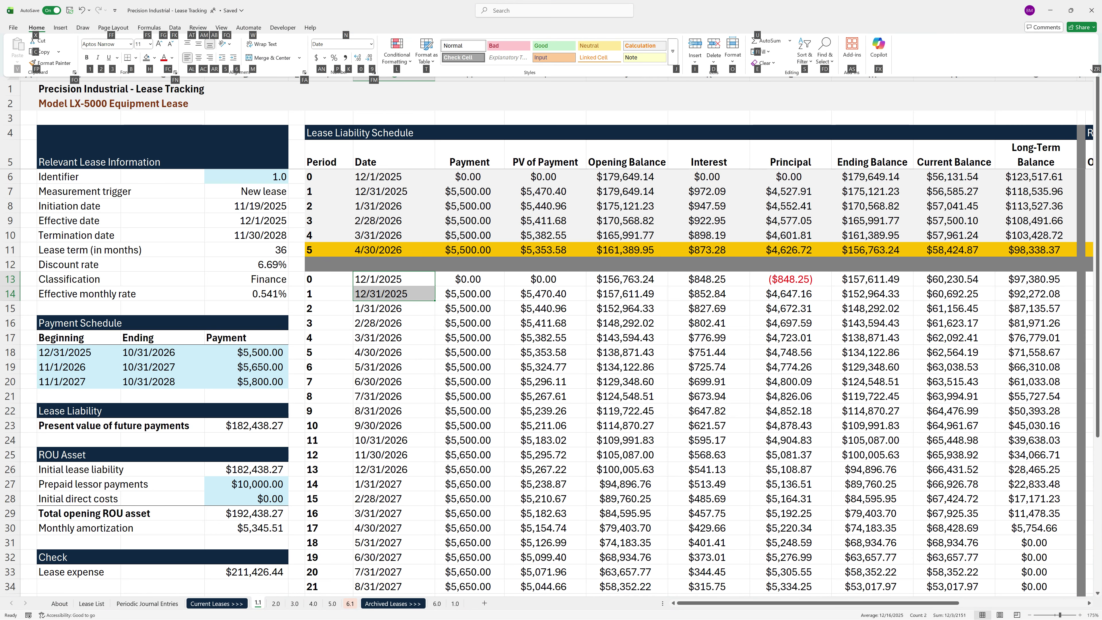
key(h)
key(n)
Adjust the rows at the end of the restarted schedule so it runs through period 31 in row 44
key(ctrl+Down)
key(shift+space)
key(shift+Up)
key(shift+Up)
key(shift+Up)
key(shift+Up)
key(ctrl+minus)
Rename the Totals row label in F46 to "Post-modification totals"
key(Home)
key(Down)
key(Down)
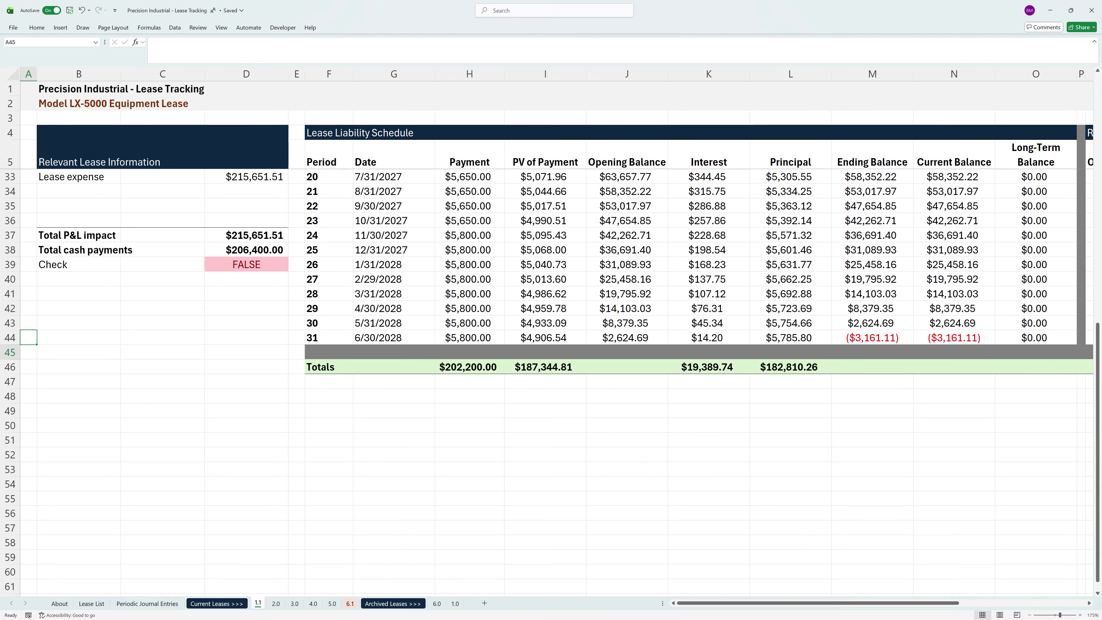
key(ctrl+Right)
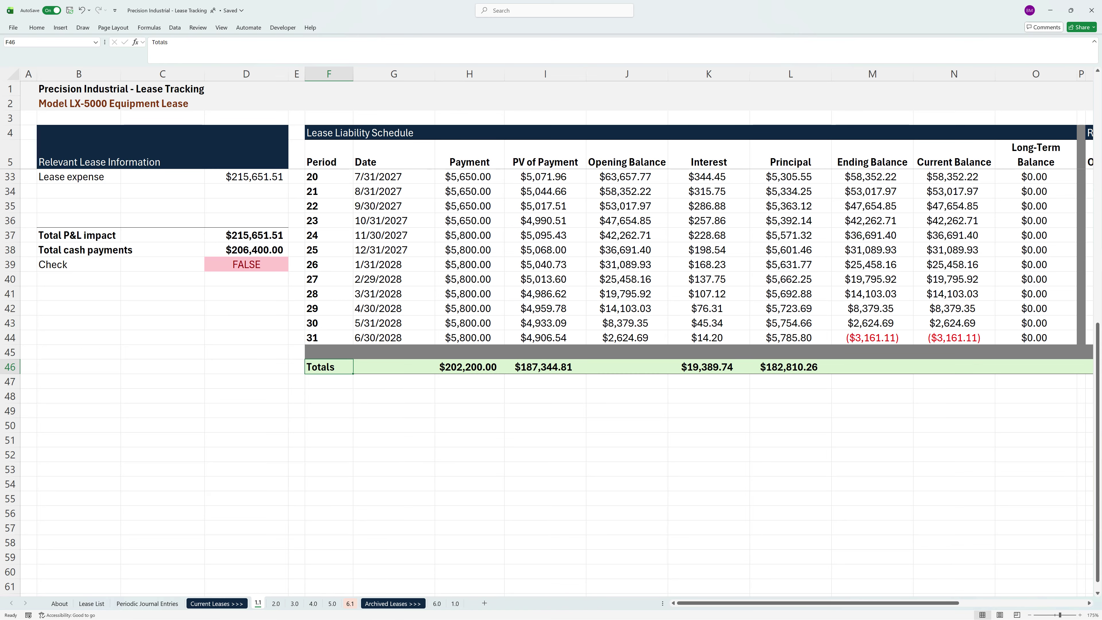
text(Post-modification totals)
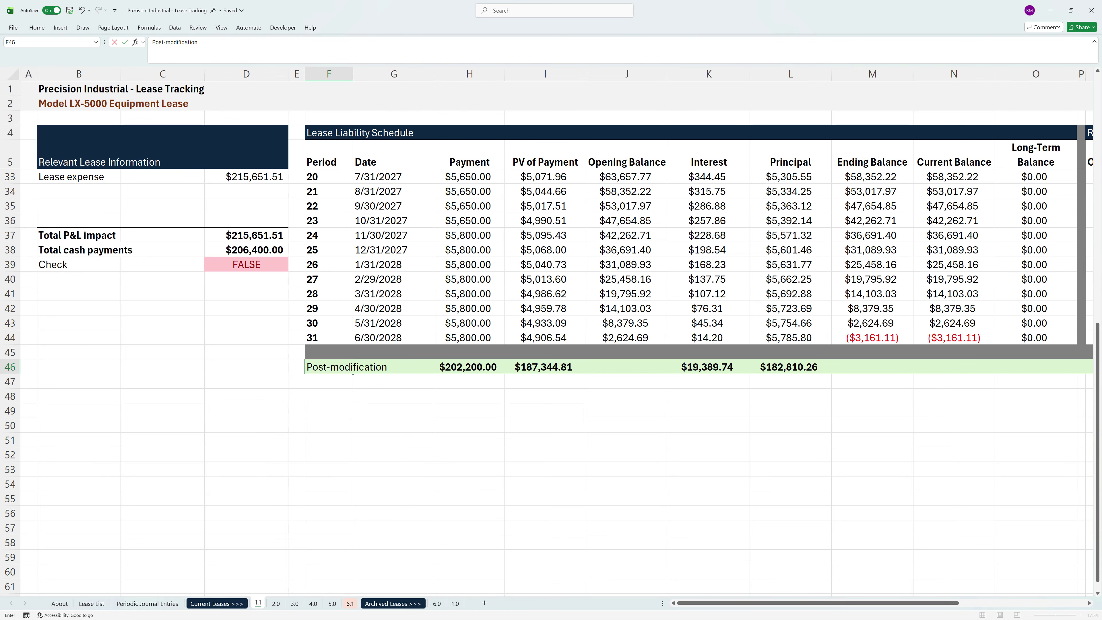
key(Tab)
key(Tab)
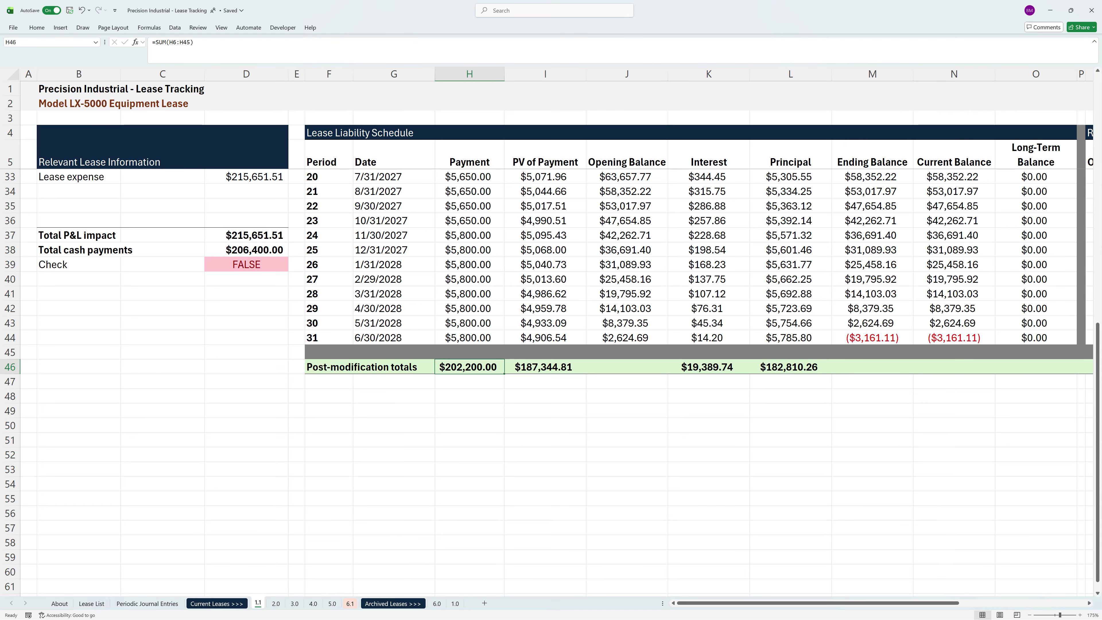
Replace the post-modification payment total in H46 with a SUMIFS formula that sums H6:H45, using the schedule dates in column G as criteria range
text(=SUMIFS()
key(Up)
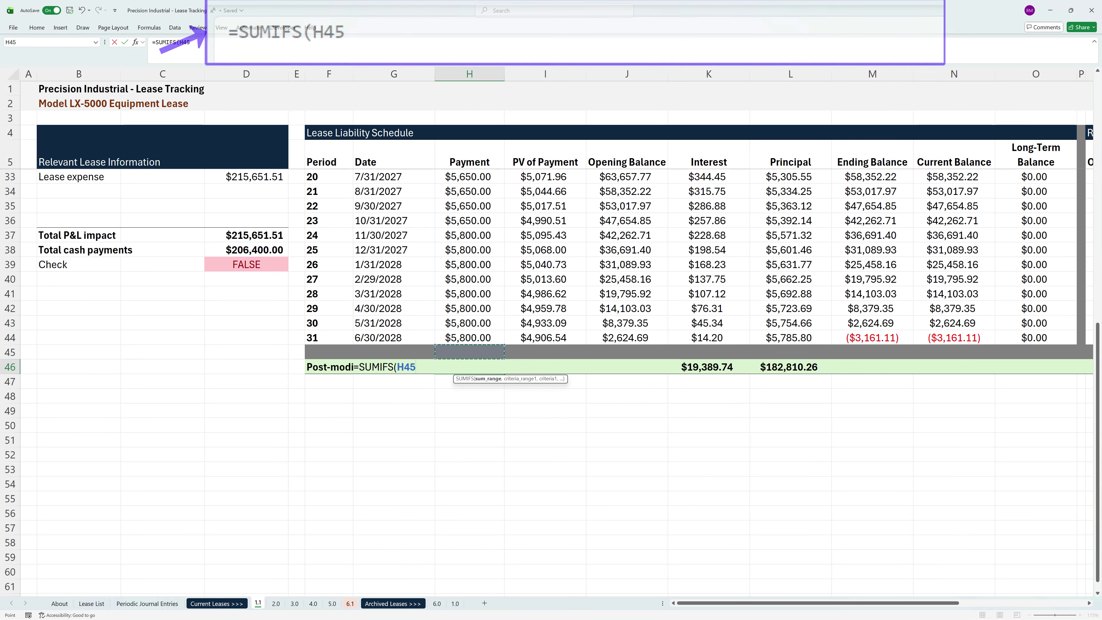
key(ctrl+shift+Up)
key(shift+Down)
text(,)
key(Left)
key(Up)
key(ctrl+shift+Up)
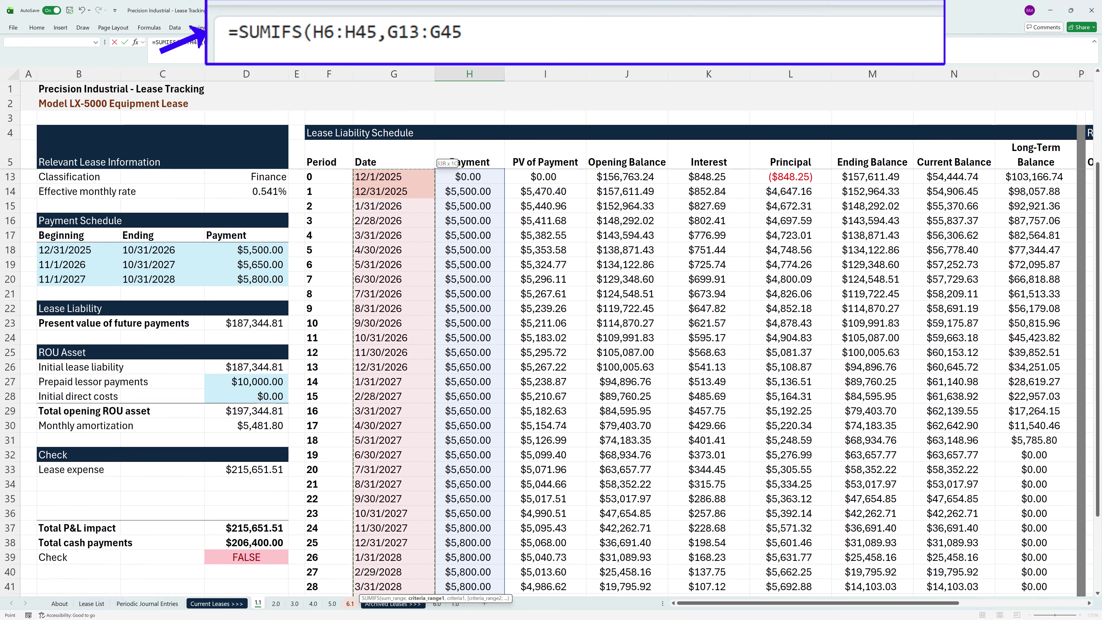
key(ctrl+shift+Up)
key(ctrl+shift+Up)
key(shift+Down)
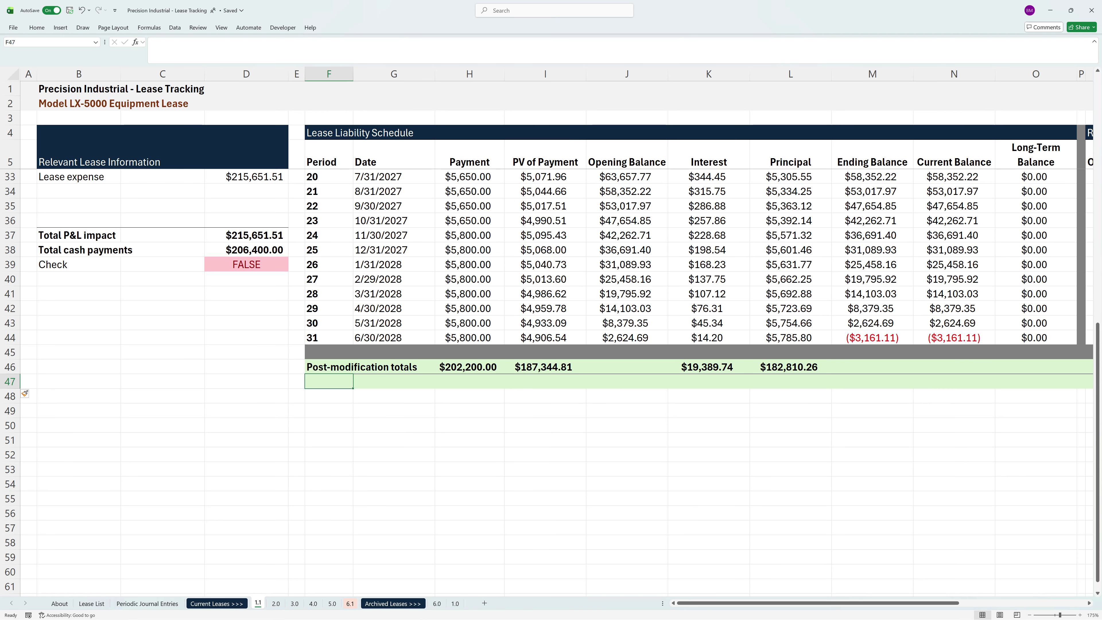
Label F47 "Lease totals" and total all payments in H47 with =SUM(H6:H45)
text(Lease totals)
key(Tab)
text(=SUM()
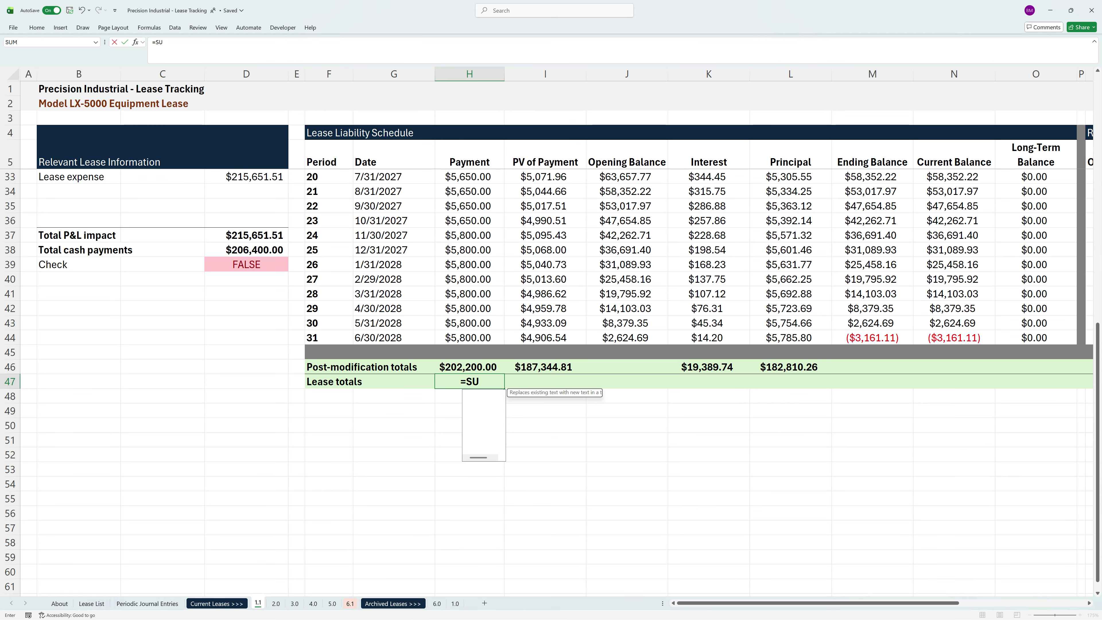
drag(468, 351, 469, 177)
drag(505, 322, 469, 227)
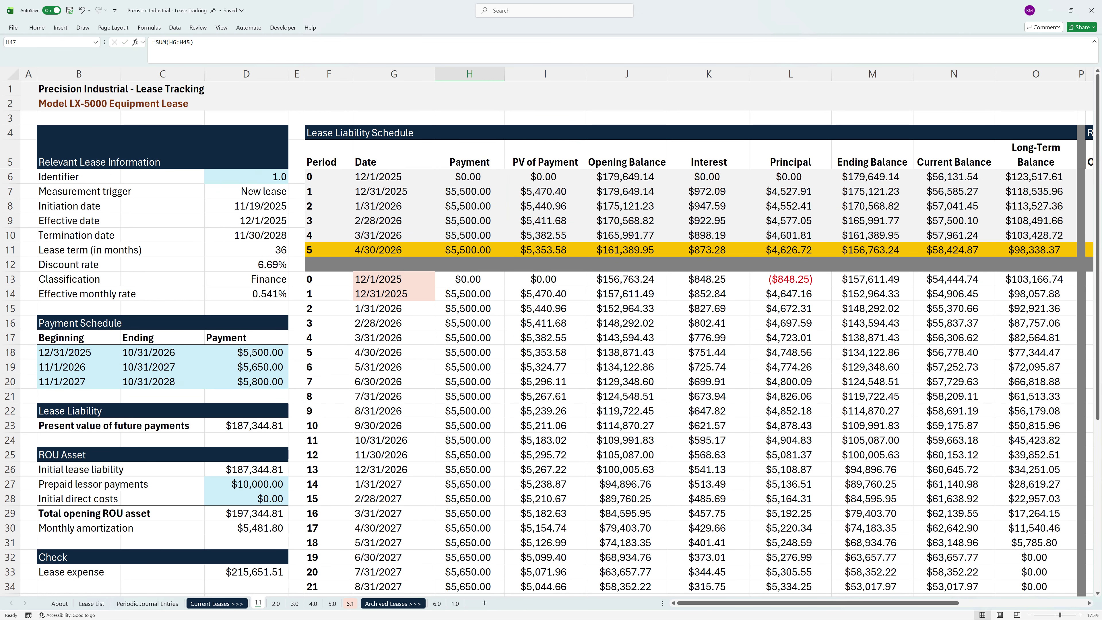
key(ctrl+Return)
Copy the H47 lease total formula into row 47 for PV of Payment, Interest, Principal and column R
key(ctrl+c)
key(Right)
key(ctrl+v)
key(Right)
key(Right)
key(ctrl+v)
key(Right)
key(ctrl+v)
drag(846, 603, 786, 603)
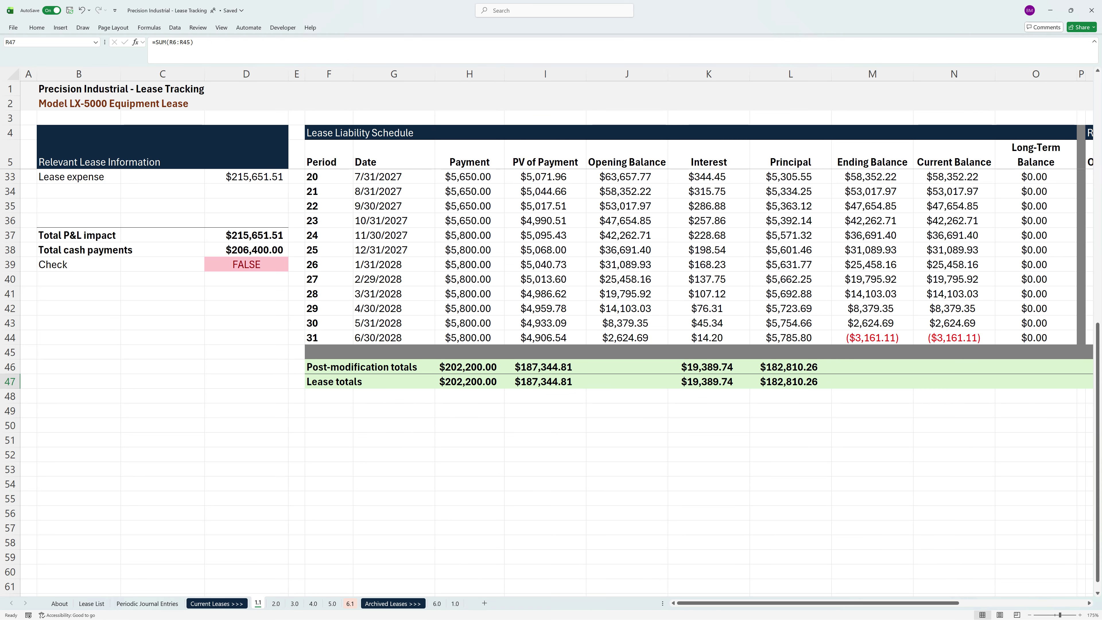
On the Lease List sheet, set the Model LX-5000 lease's identifier to 1.1 and its measurement trigger to Modification
click(91, 603)
click(95, 186)
text(1.1)
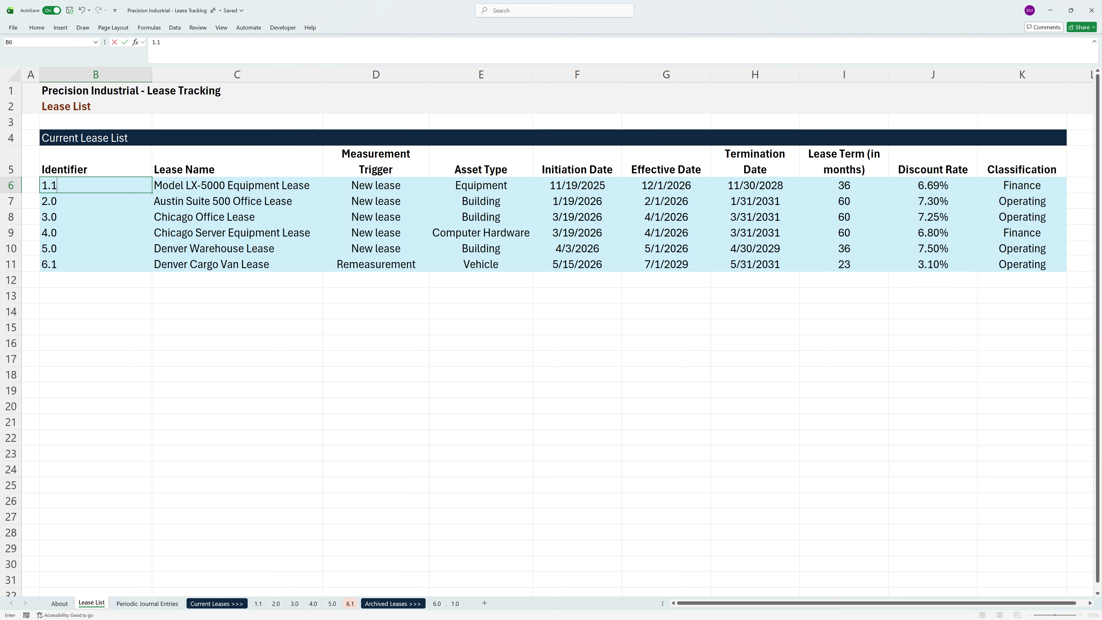
key(Right)
key(Right)
text(Modification)
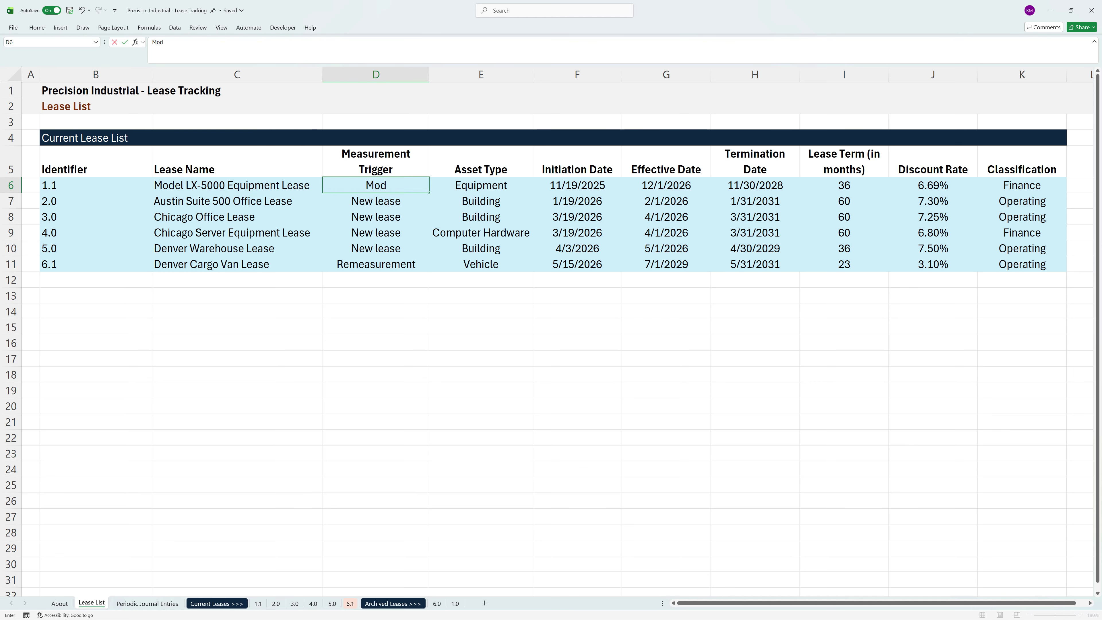
Set the Model LX-5000 lease's effective date to 5/1/2026 and its lease term to 31 months
key(Right)
key(Right)
key(Right)
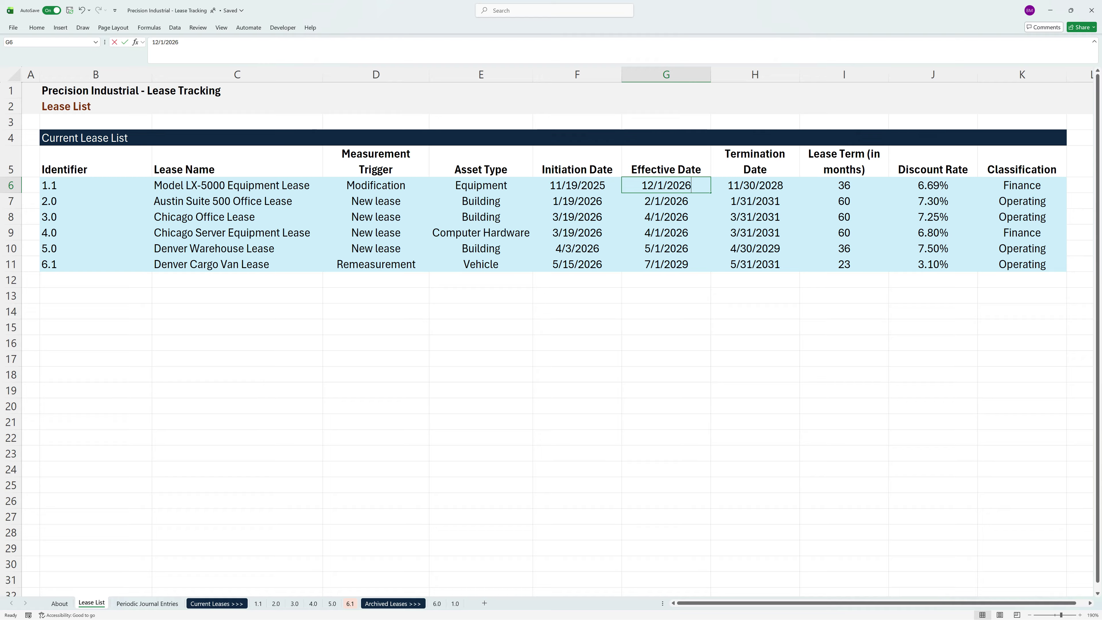
text(5/1/2026)
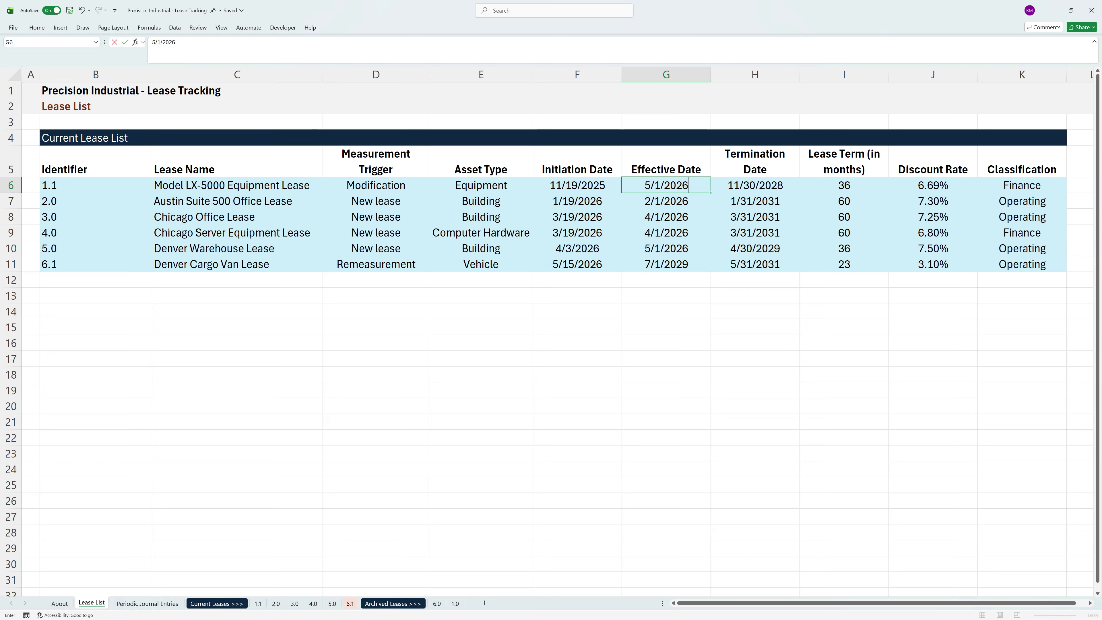
key(Right)
key(Right)
text(31)
key(Right)
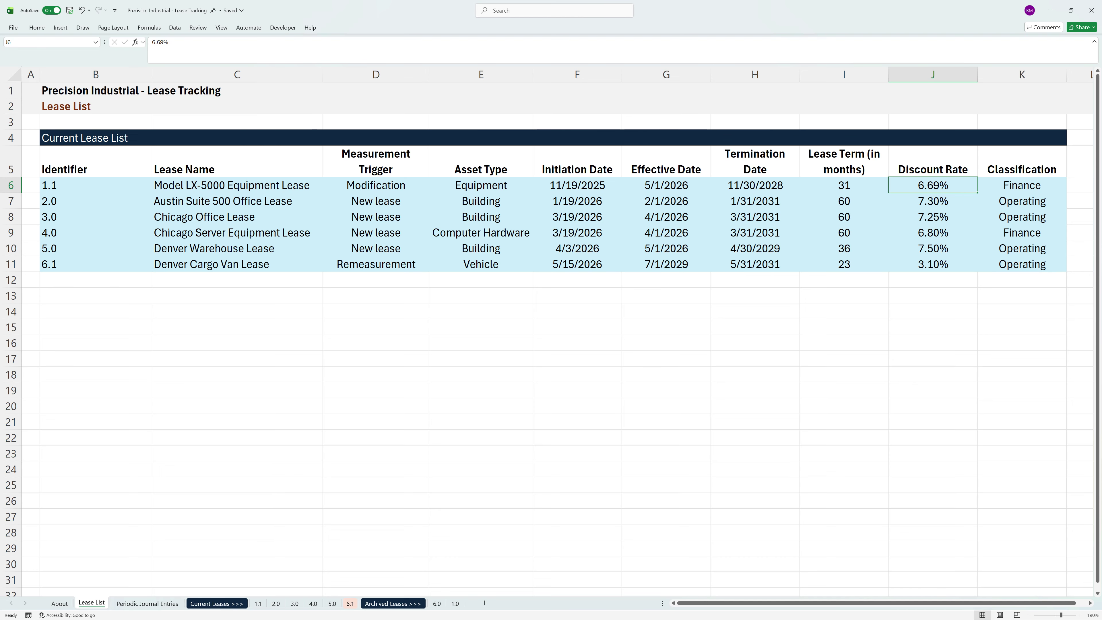